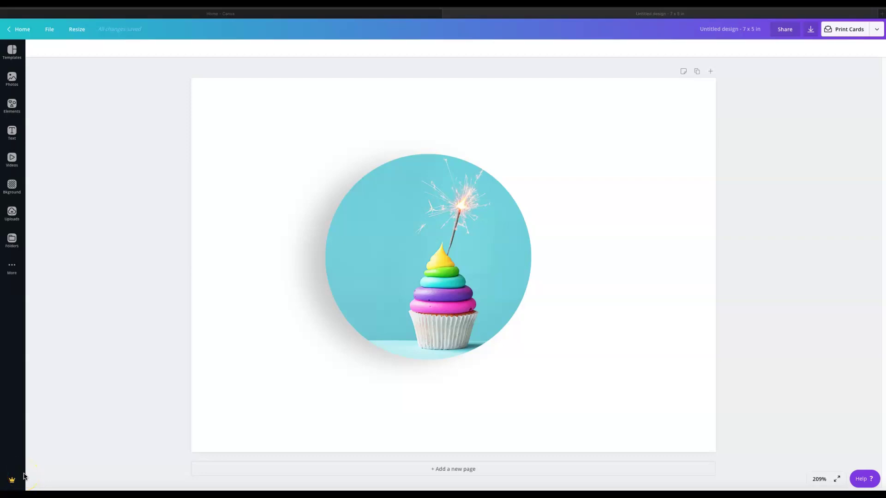
Box-select the cupcake photo and its shadow together and delete both from the card
left_click(245, 118)
left_click_drag(245, 118, 536, 344)
key("Delete")
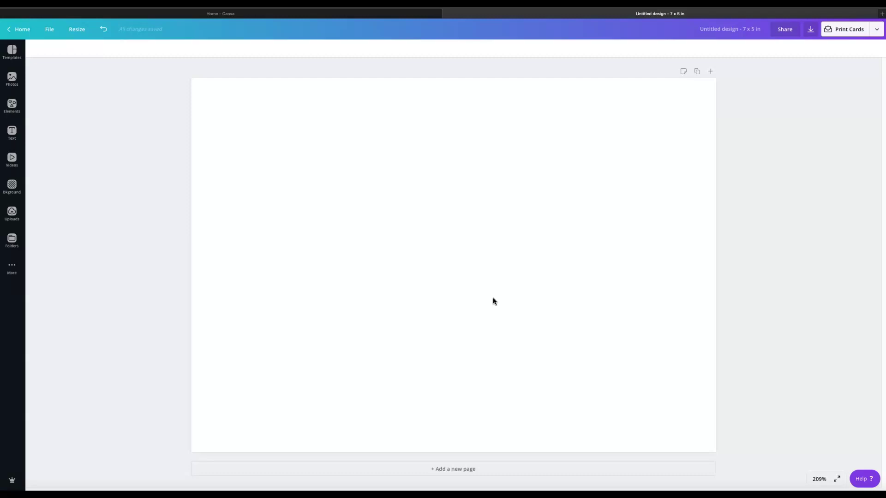
Add the plain circle from the Elements shapes to the middle of the card
left_click(13, 111)
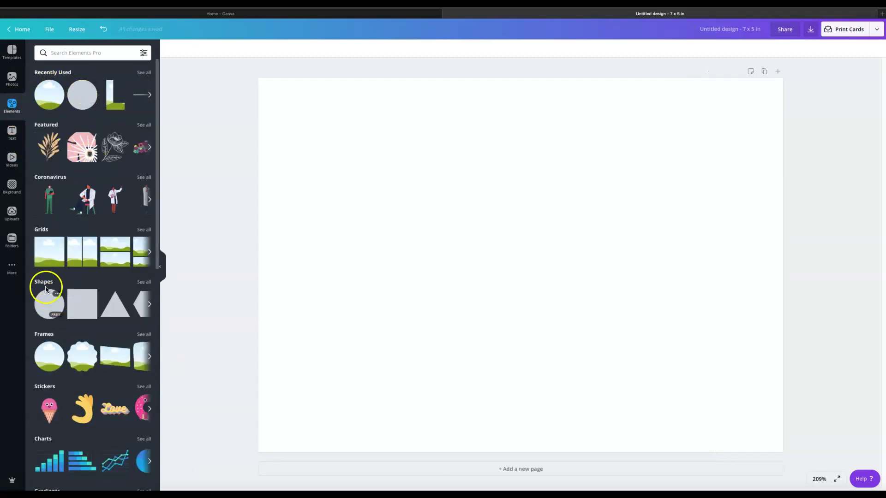
left_click(44, 303)
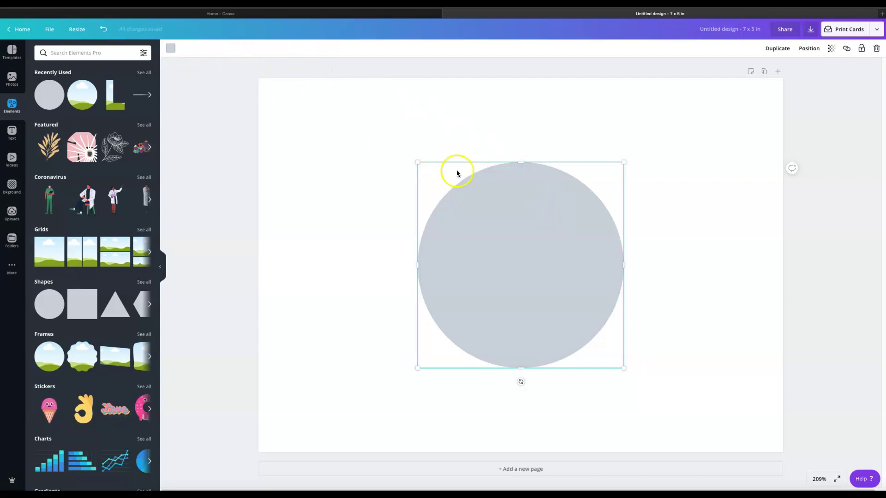
Give the circle a custom dark charcoal fill, #403e3b, chosen in the gradient picker
left_click(170, 49)
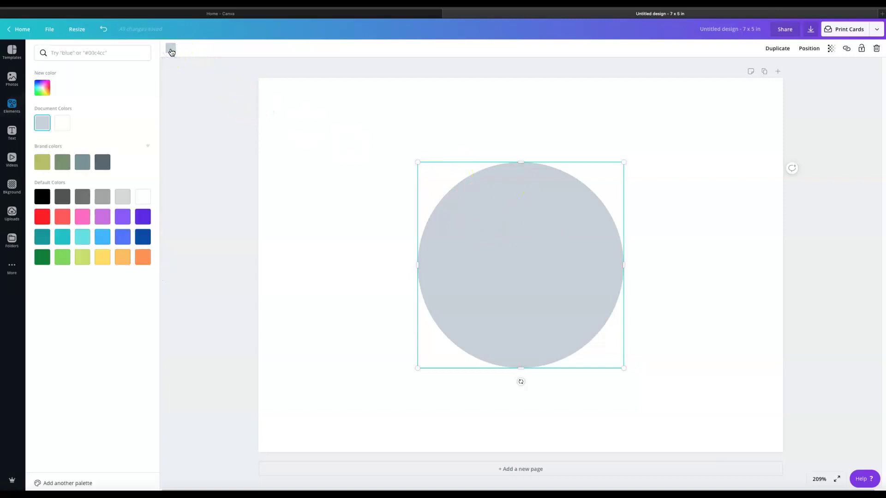
left_click(42, 89)
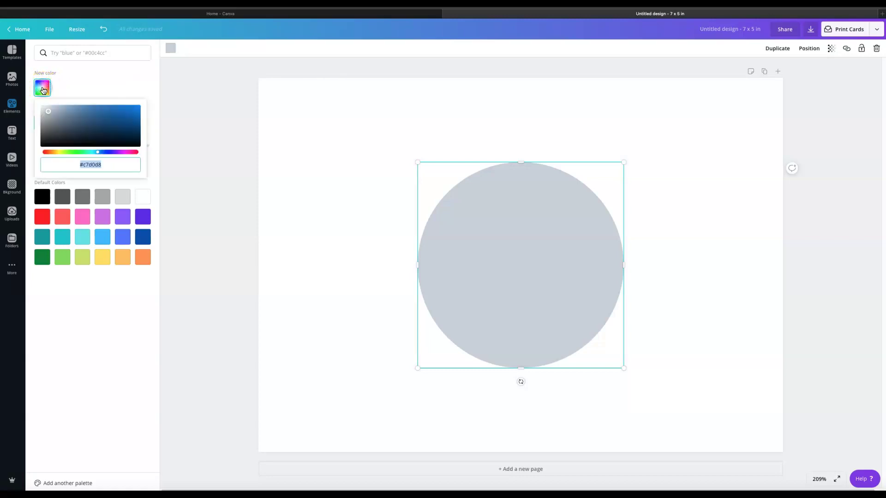
left_click(49, 152)
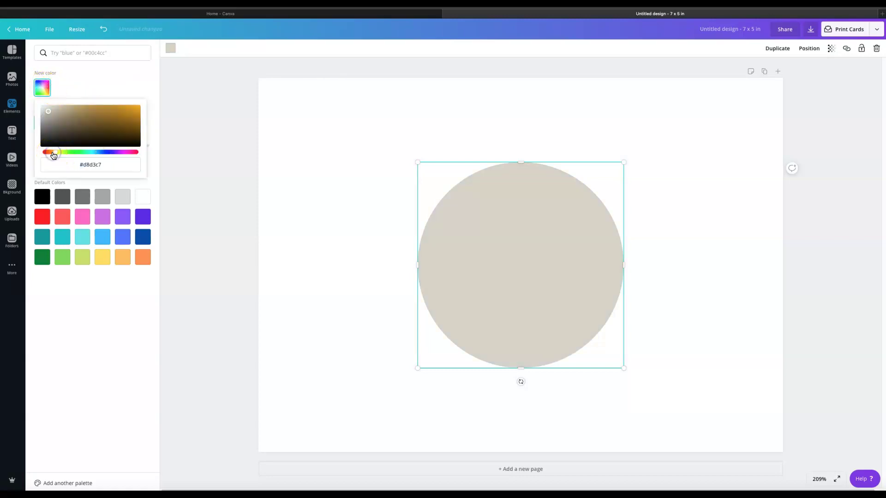
left_click(54, 136)
left_click_drag(53, 141, 47, 138)
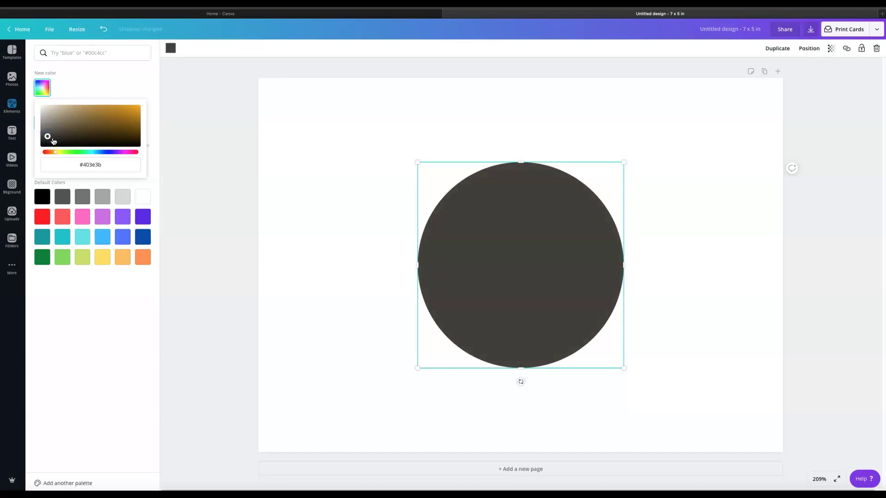
left_click(675, 161)
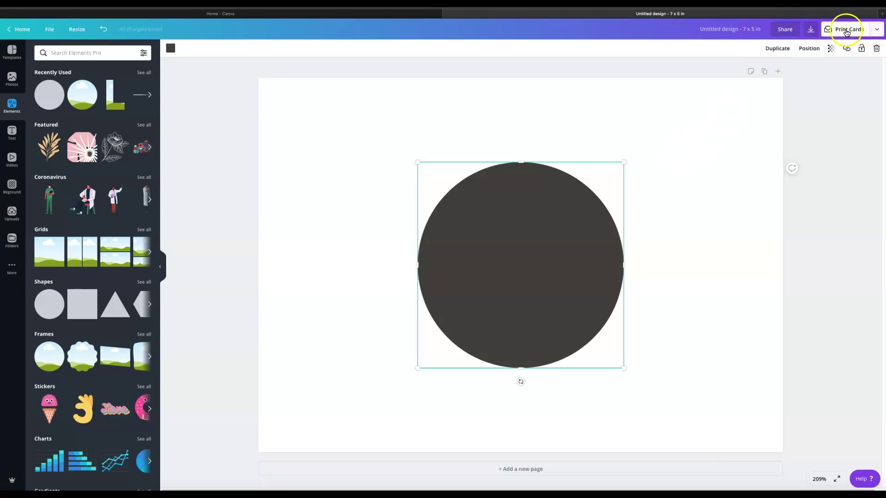
Download the design as a 2.5x PNG with a transparent background
left_click(877, 30)
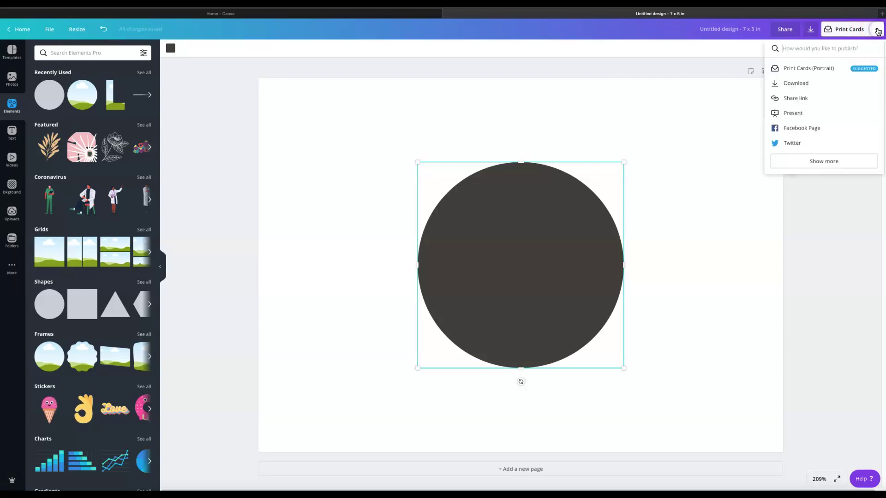
left_click(795, 86)
left_click(869, 120)
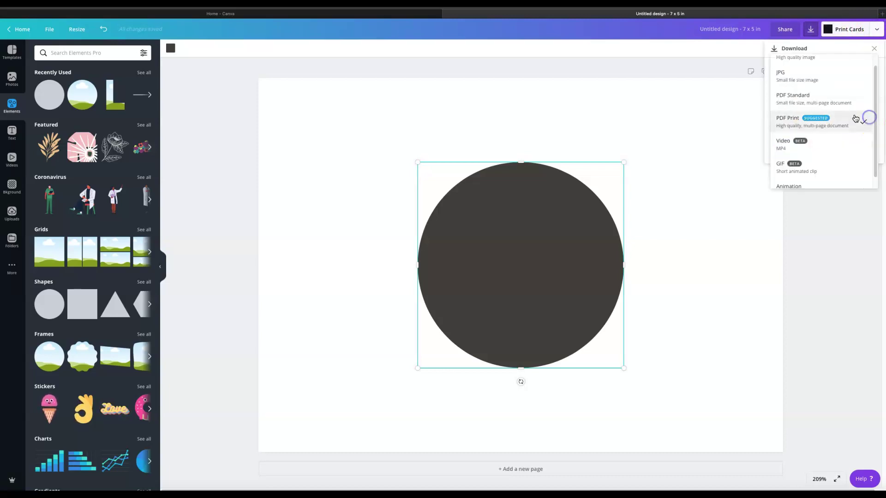
left_click(806, 69)
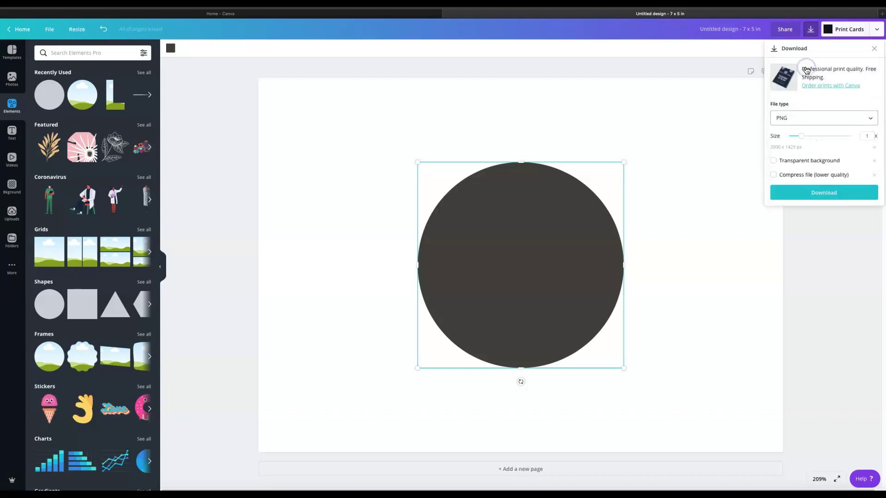
left_click_drag(803, 138, 840, 136)
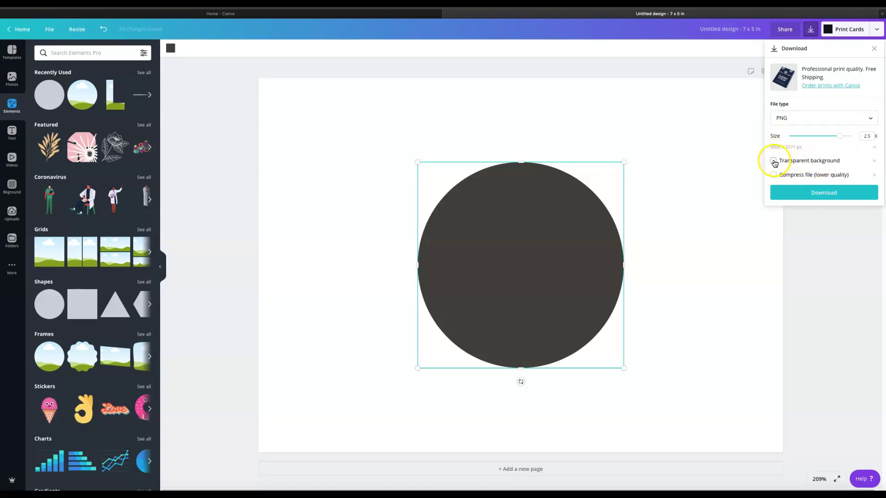
left_click(774, 161)
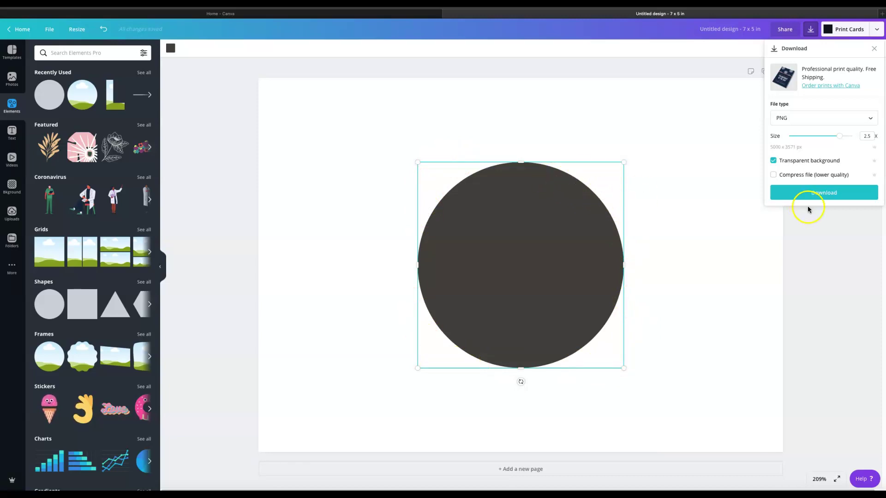
left_click(818, 193)
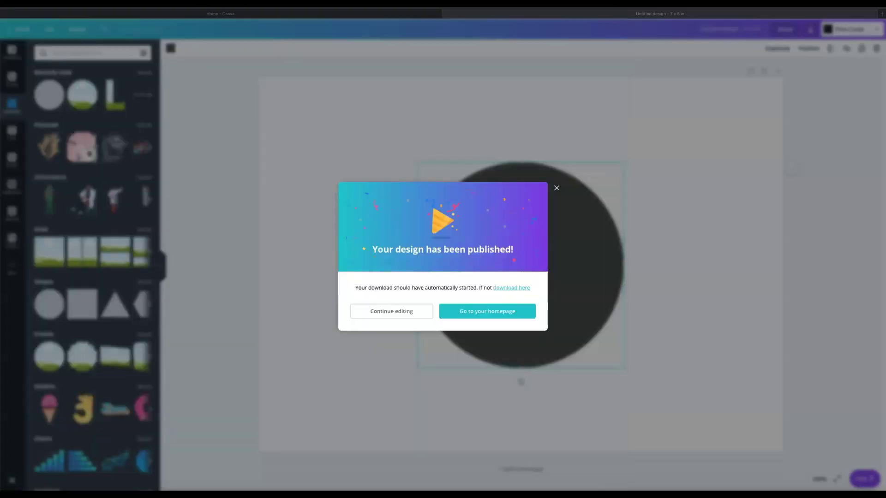
Dismiss the download confirmation and delete the dark circle shape
left_click(556, 188)
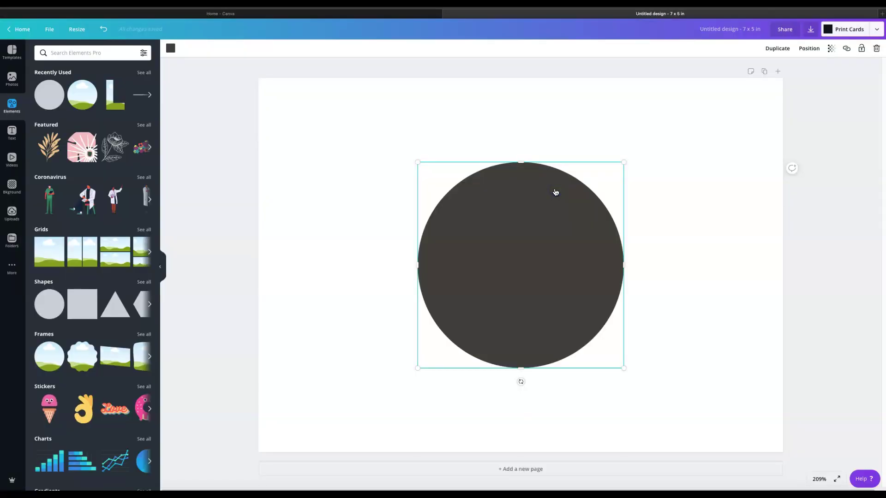
left_click(696, 160)
left_click(546, 211)
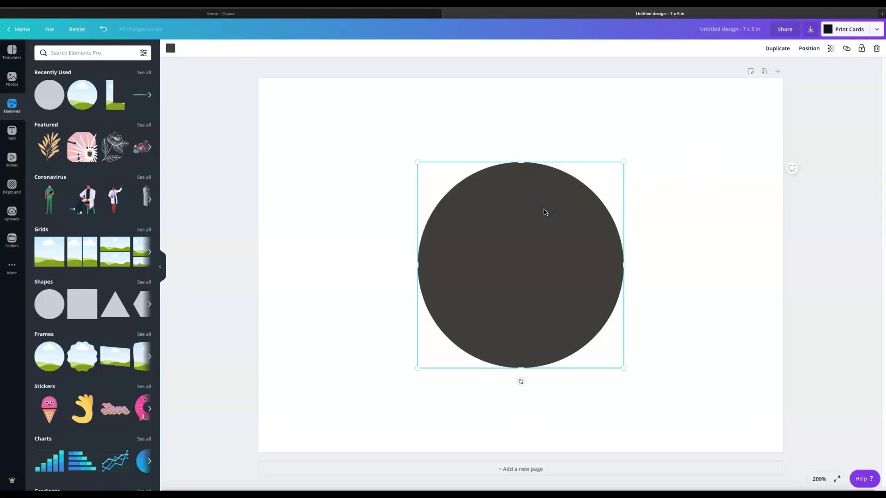
key("Delete")
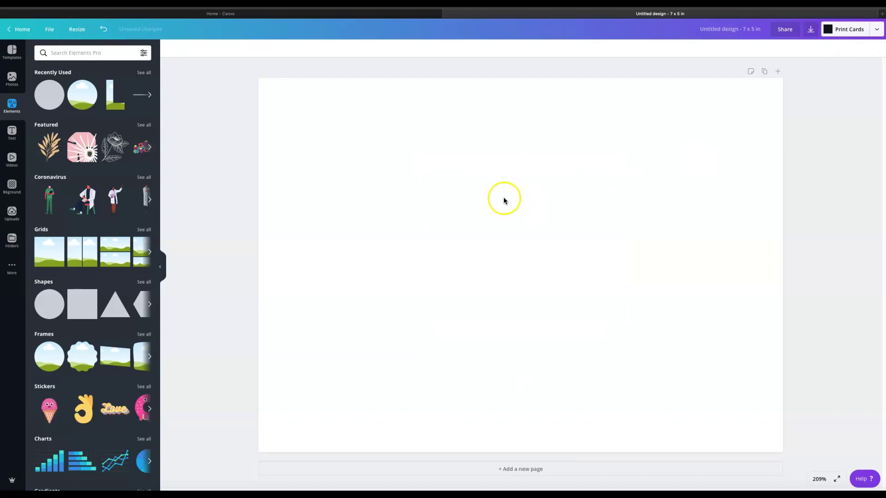
Place the uploaded black circle image, enlarge it, and move it toward the card's centre
left_click(160, 269)
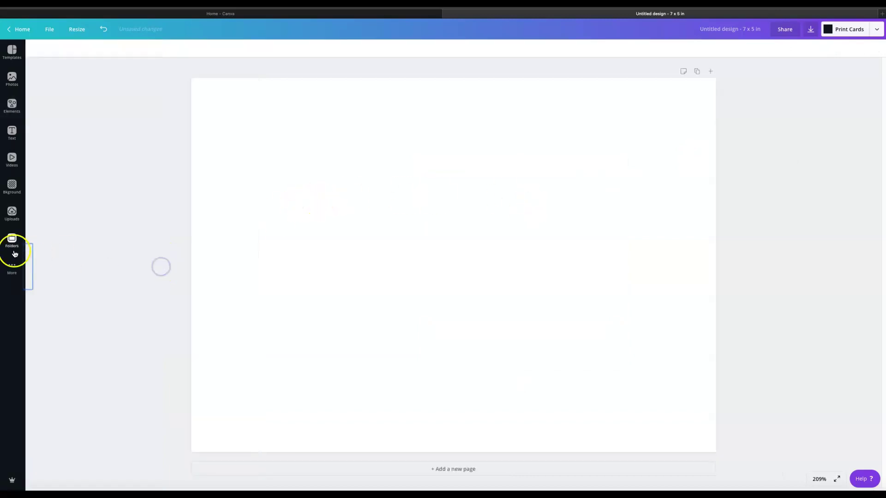
left_click(13, 213)
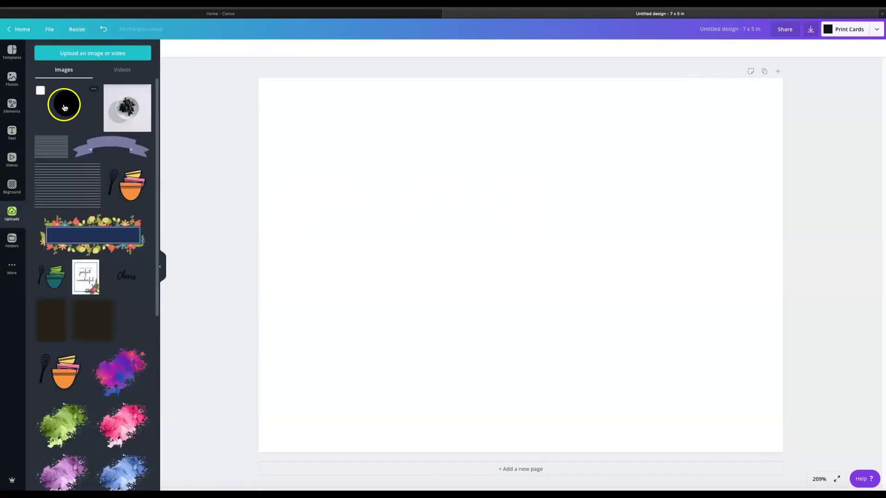
left_click(65, 108)
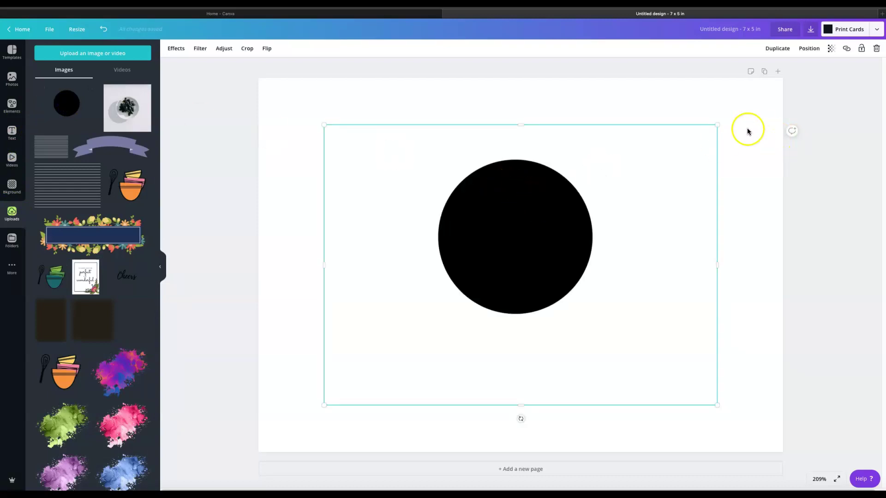
left_click_drag(717, 125, 793, 81)
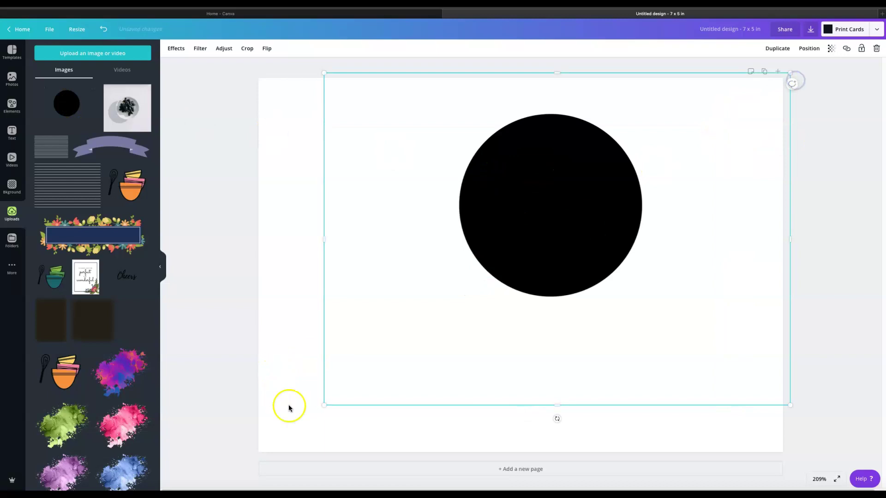
left_click_drag(323, 407, 264, 446)
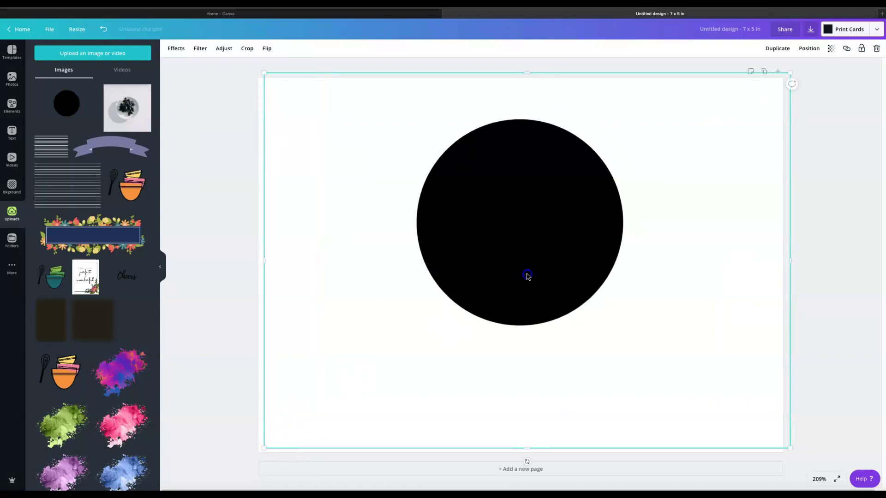
left_click_drag(526, 275, 449, 316)
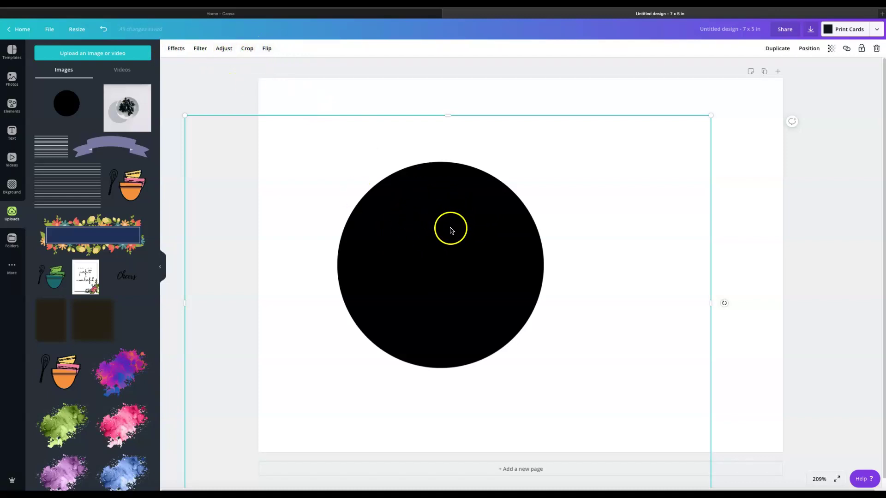
Set the black circle image's blur to 52 and transparency to 19 for a pale shadow
left_click(227, 49)
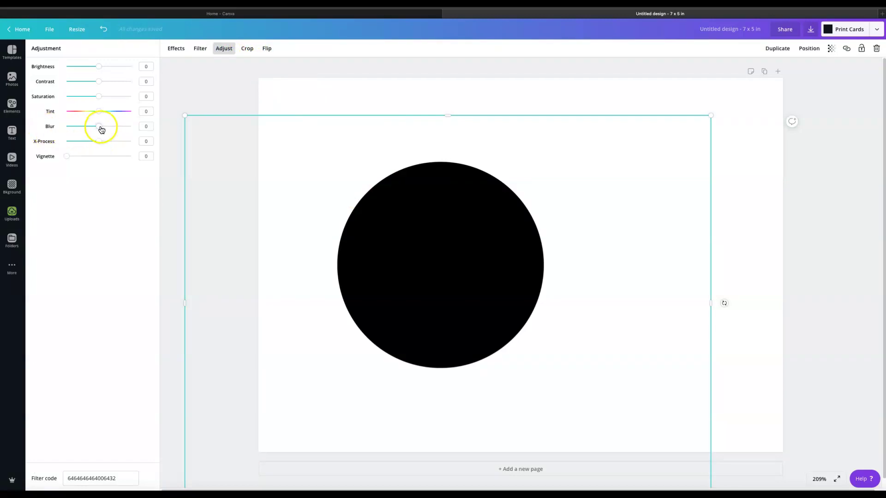
left_click_drag(99, 128, 116, 127)
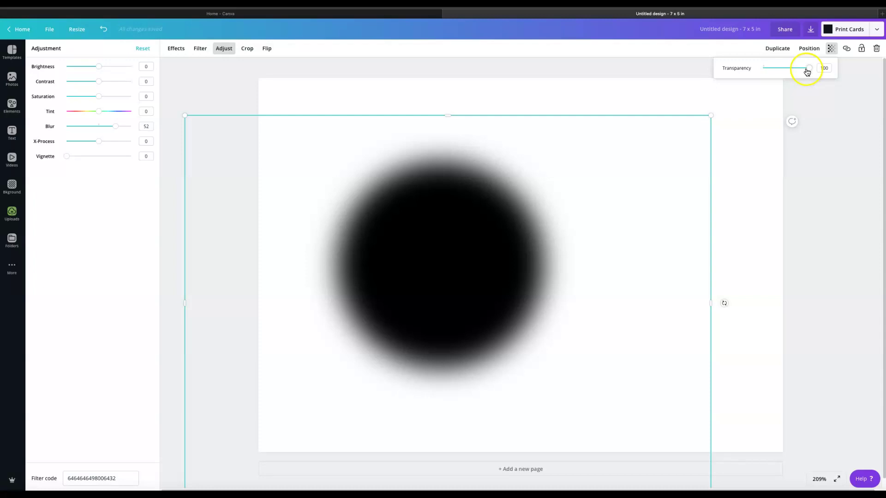
left_click_drag(807, 71, 768, 71)
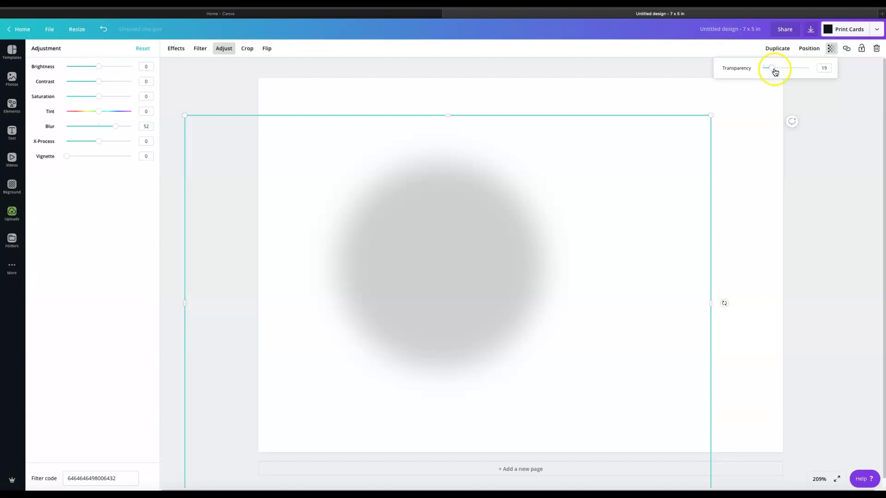
left_click(732, 126)
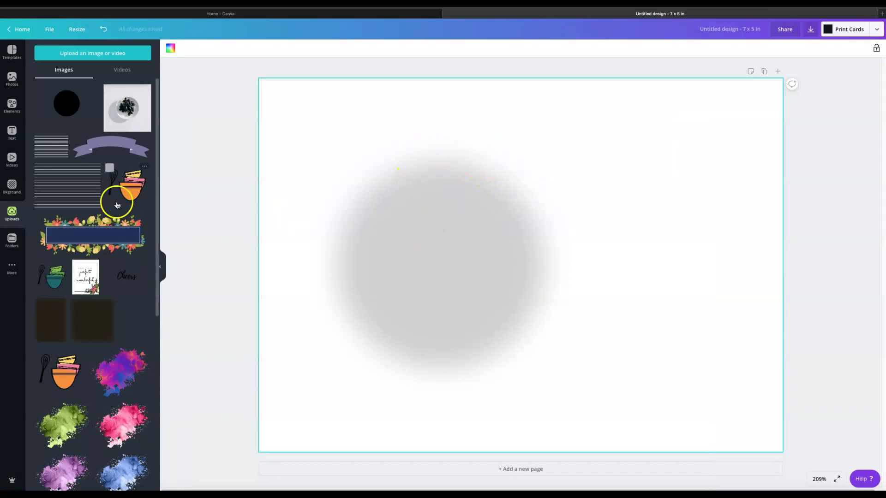
Browse all Frames shapes in Elements, briefly trying the letter G frame
mouse_move(44, 143)
left_click(13, 106)
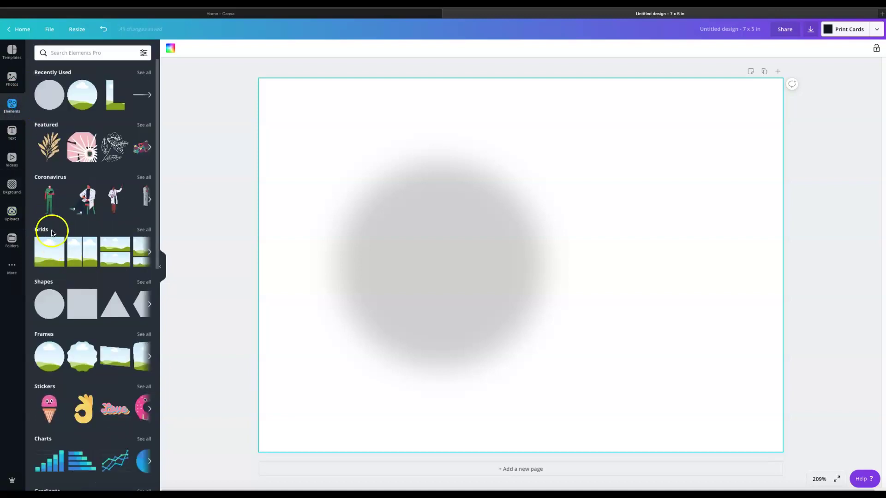
left_click(144, 334)
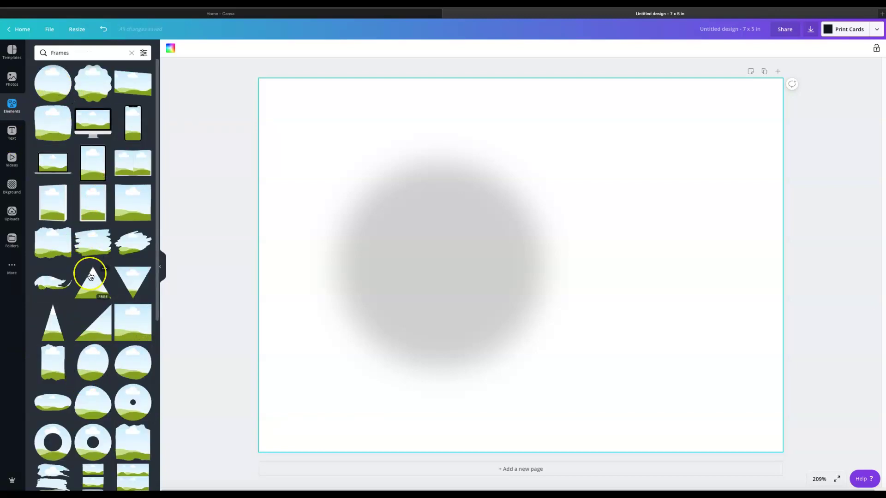
scroll(90, 276, "down", 4)
scroll(91, 277, "down", 7)
scroll(90, 277, "down", 1)
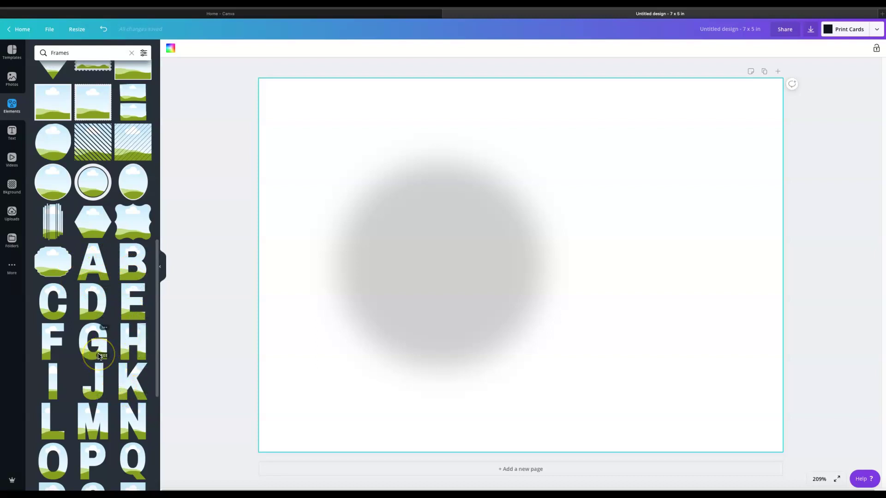
left_click_drag(99, 356, 307, 324)
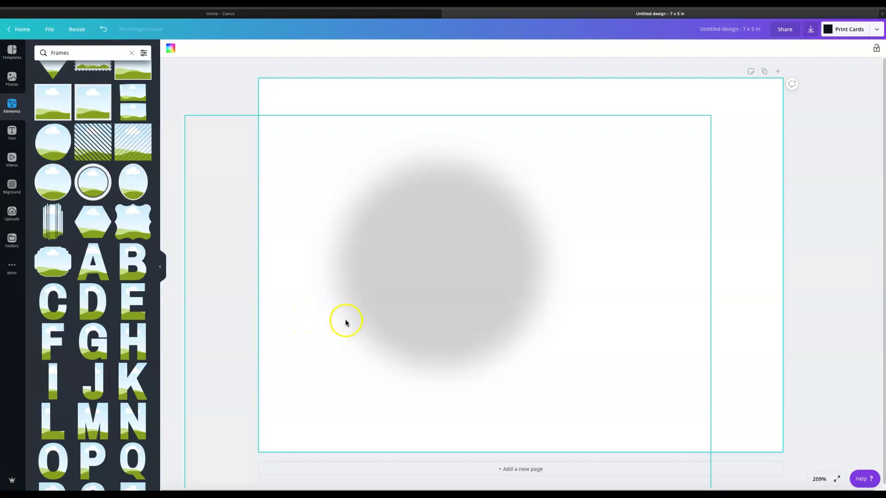
scroll(74, 126, "up", 8)
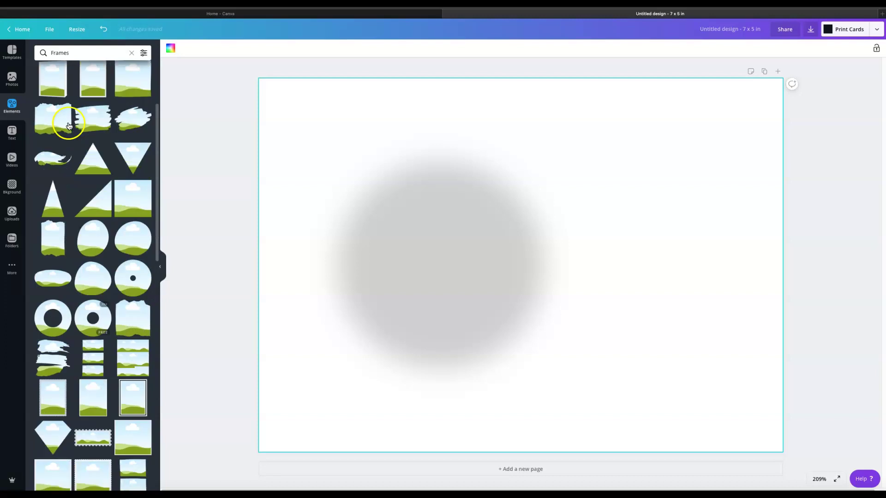
scroll(68, 125, "up", 3)
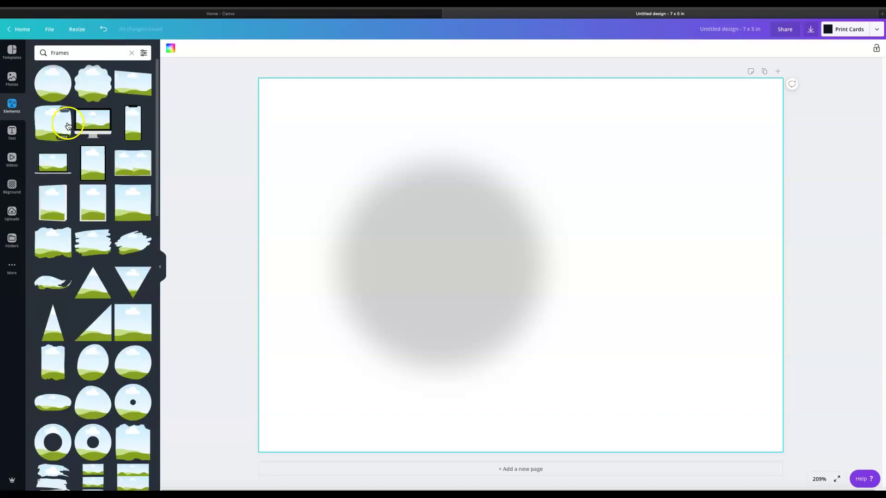
Put a circle frame over the shadow and fill it with the rainbow cupcake photo from a 'cupcake' search
left_click(55, 81)
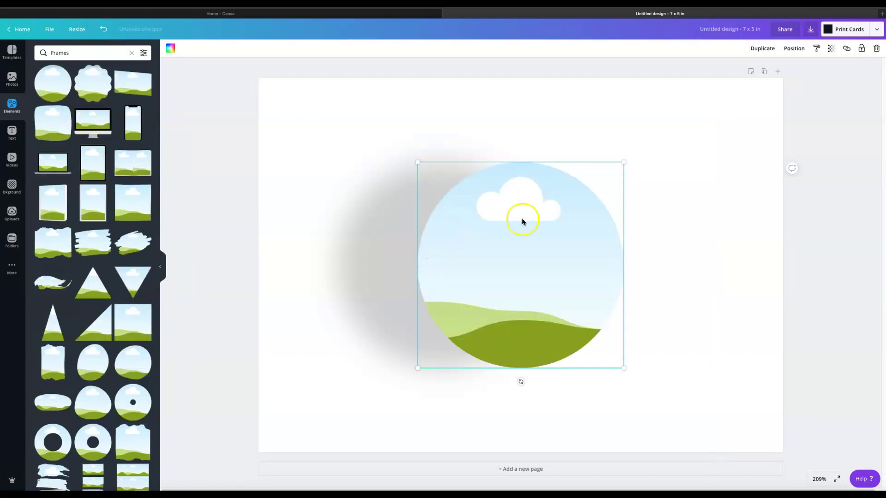
left_click_drag(545, 242, 480, 235)
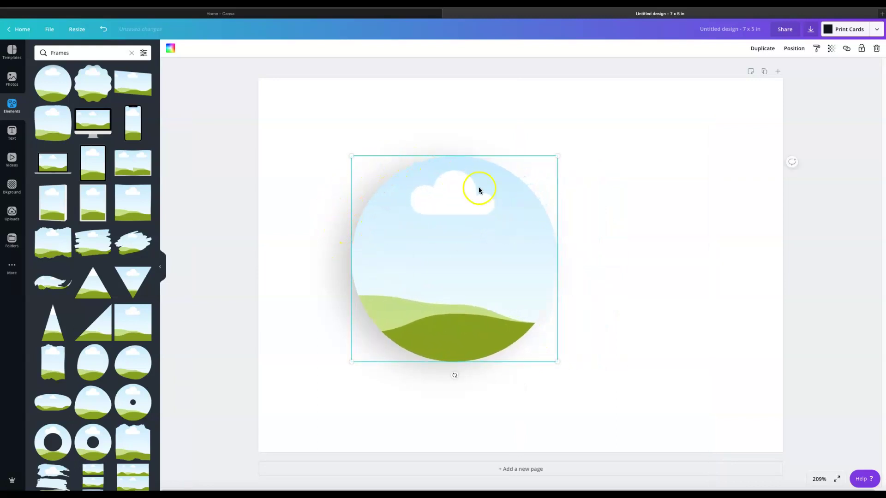
left_click(12, 78)
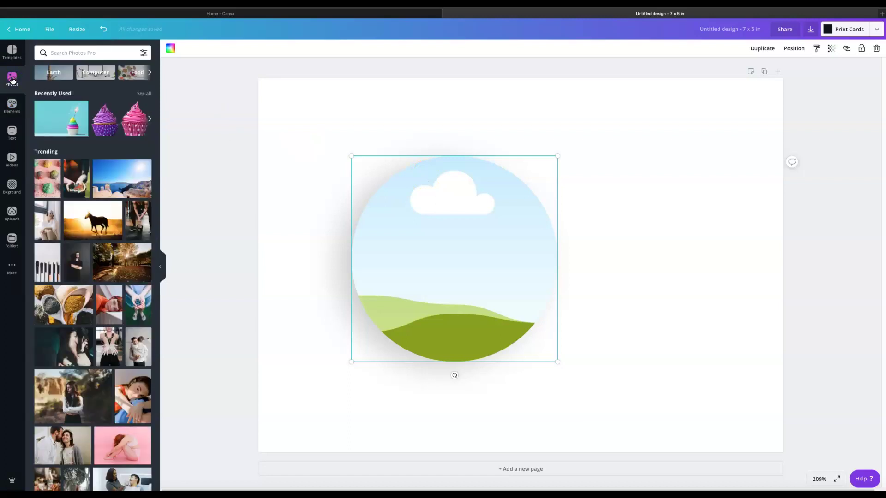
left_click(66, 51)
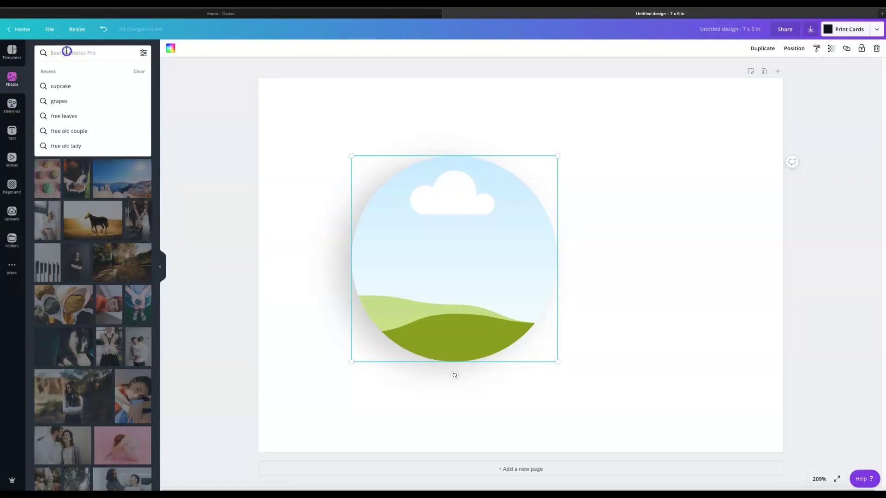
type("cupcake")
key("Return")
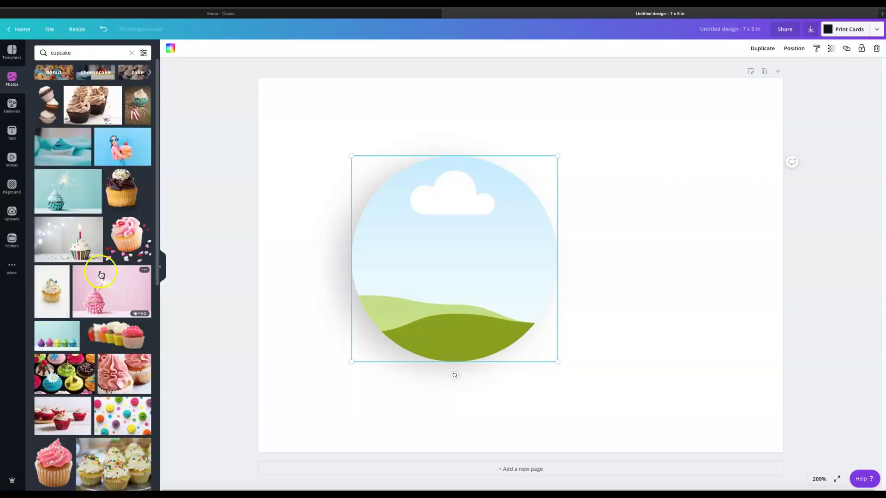
scroll(85, 318, "down", 10)
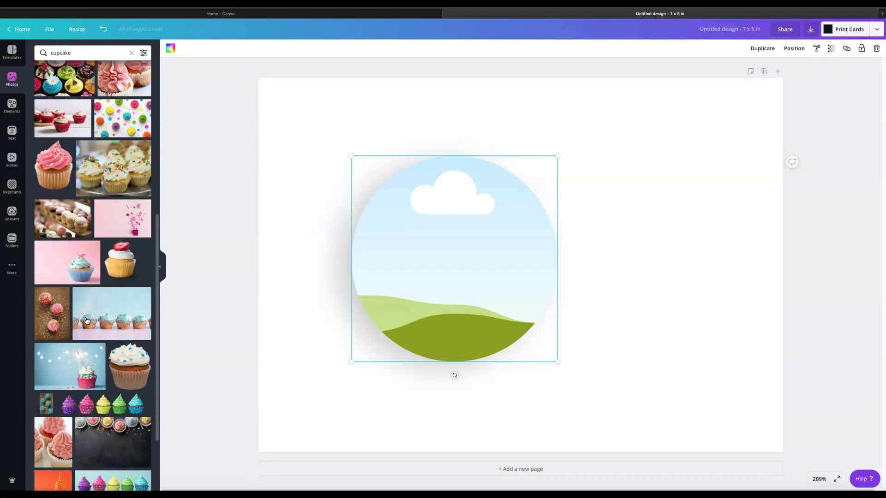
scroll(86, 320, "down", 10)
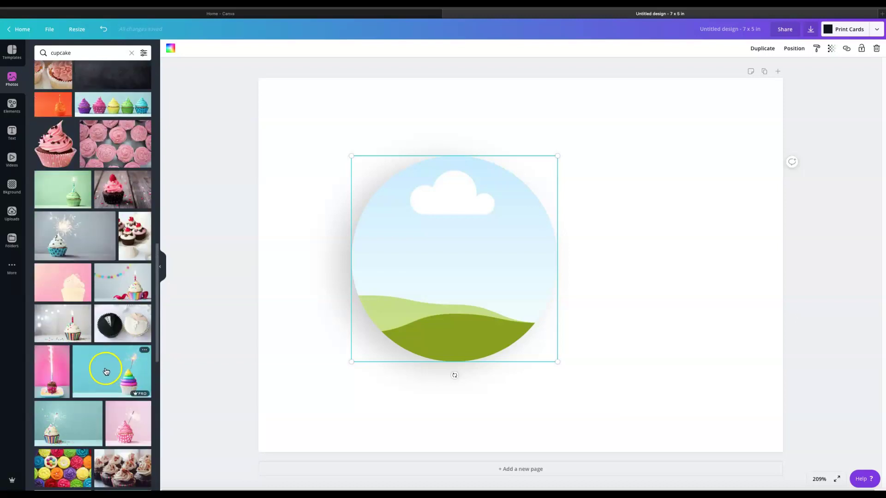
left_click_drag(105, 371, 438, 273)
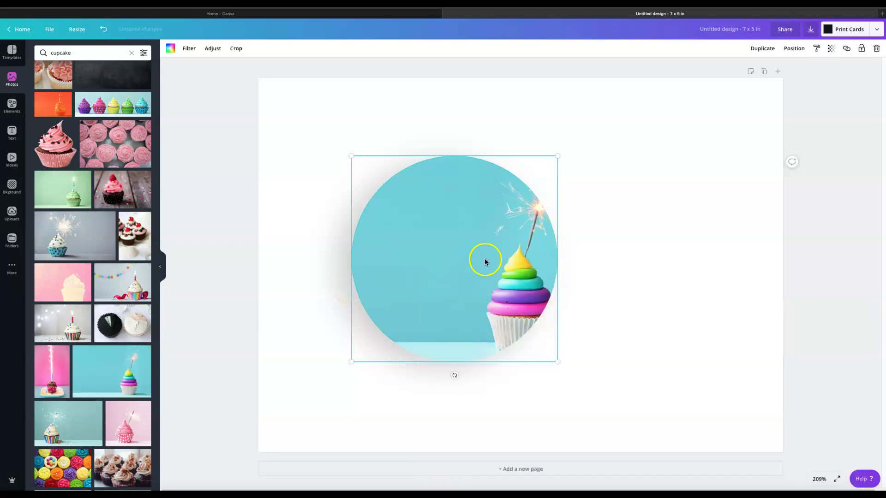
Slide the photo left inside the circle frame so the cupcake is centred
double_click(456, 236)
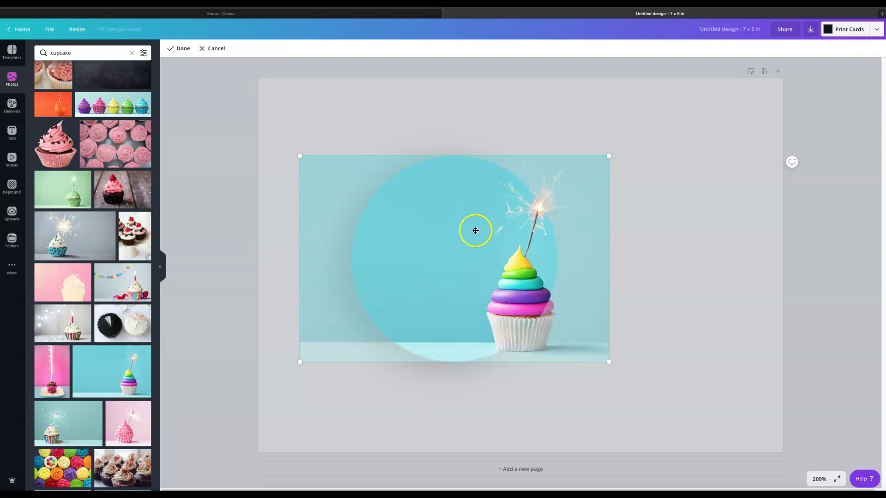
left_click_drag(487, 228, 424, 229)
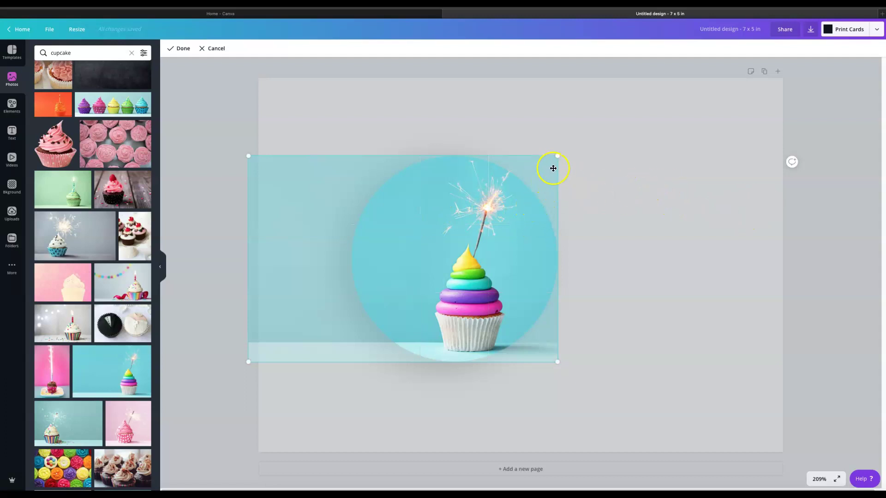
left_click(753, 236)
left_click(753, 236)
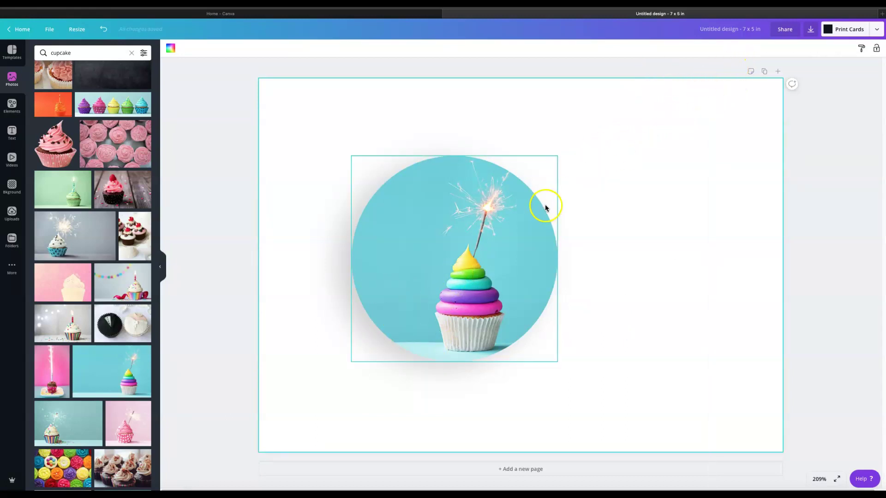
Nudge the blurred shadow one left and two down, then drag it slightly up-left
left_click(319, 195)
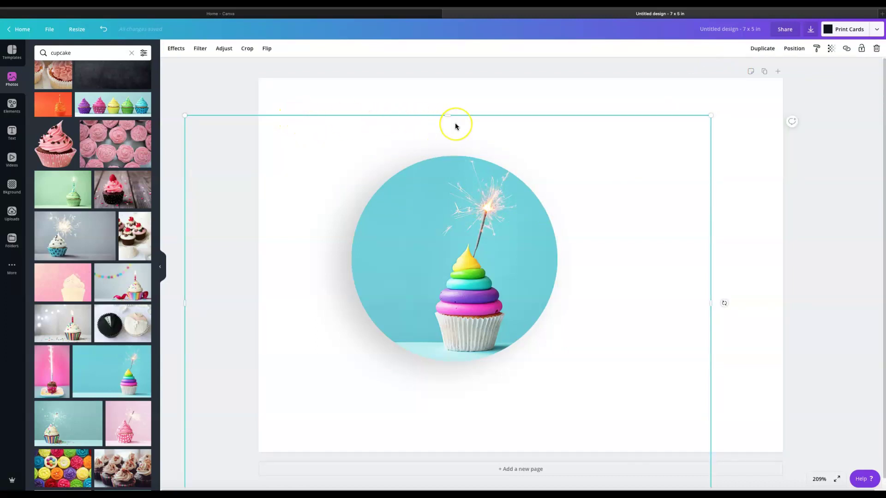
key("Left")
key("Left")
key("Left")
key("Left")
key("Left")
key("Left")
key("Left")
key("Left")
key("Left")
key("Left")
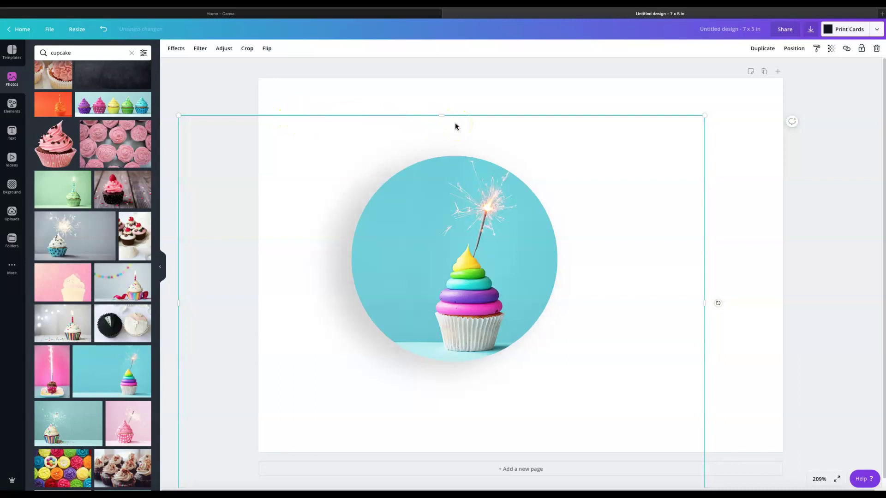
key("Down")
key("Down")
key("Down")
key("Down")
key("Down")
key("Down")
key("Down")
key("Down")
key("Down")
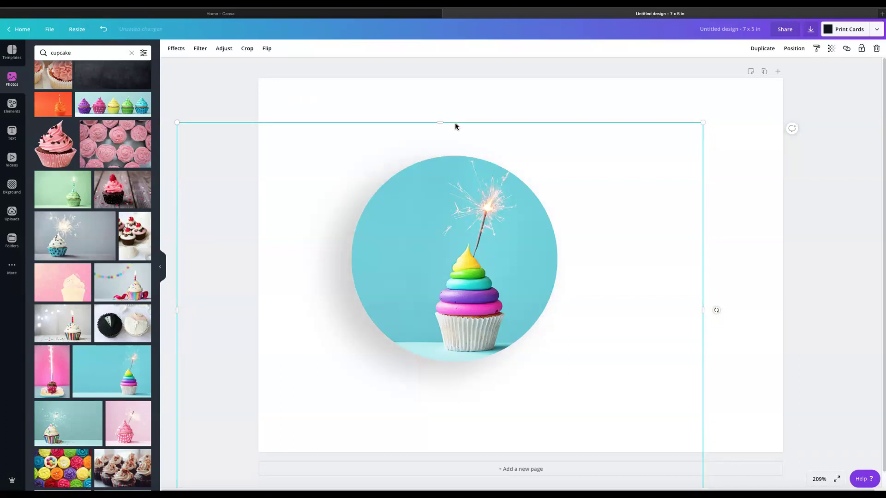
key("Down")
key("Down")
key("Down")
key("Down")
key("Down")
key("Down")
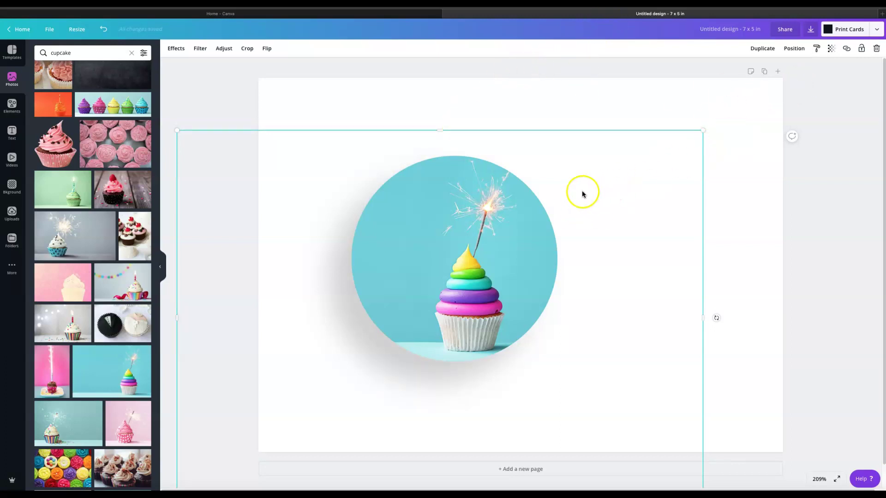
left_click(297, 232)
left_click_drag(320, 271, 315, 258)
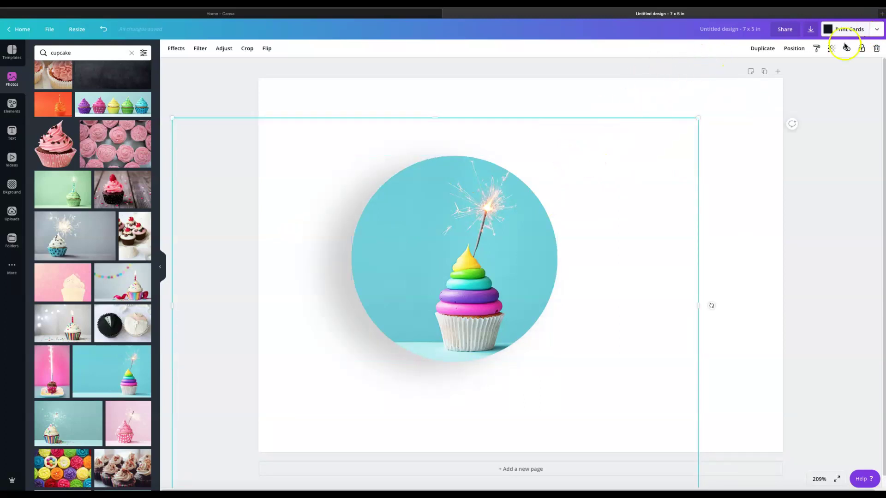
Raise the blurred shadow's transparency from 19 to 34 and nudge it slightly right under the cupcake circle
left_click(831, 48)
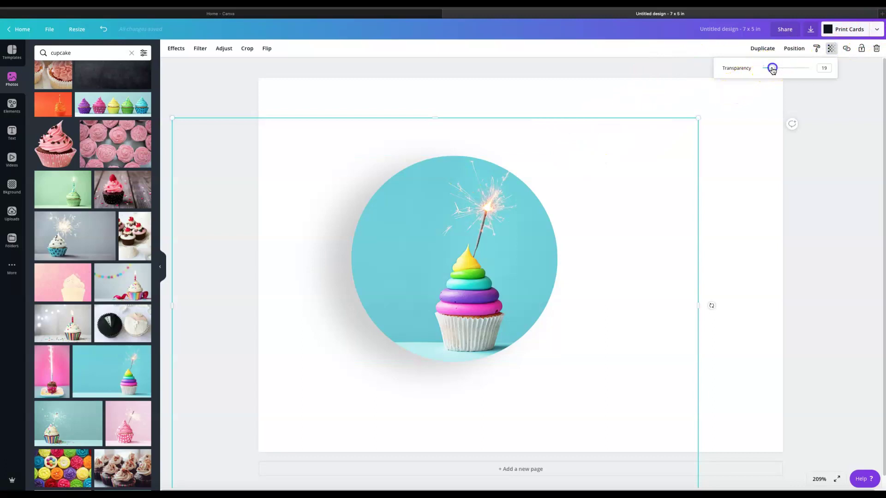
mouse_move(771, 69)
left_mouse_down()
mouse_move(779, 69)
mouse_move(771, 70)
left_mouse_up()
left_click(518, 135)
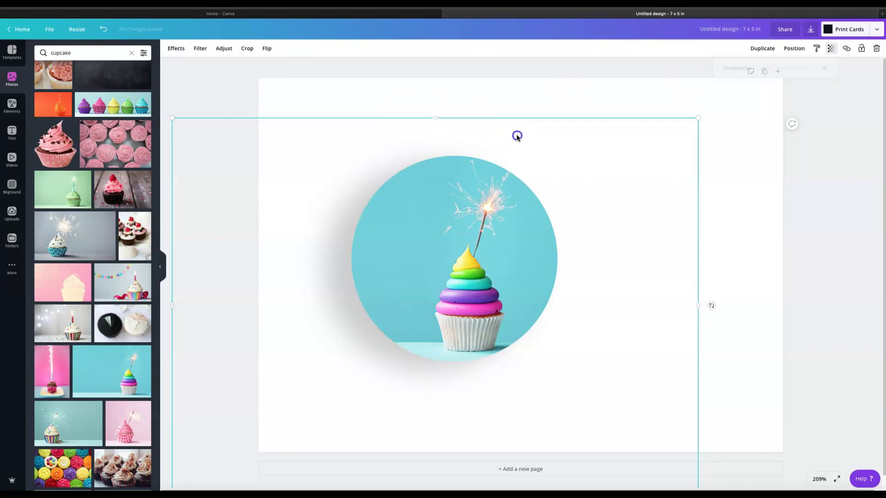
left_click_drag(518, 136, 526, 136)
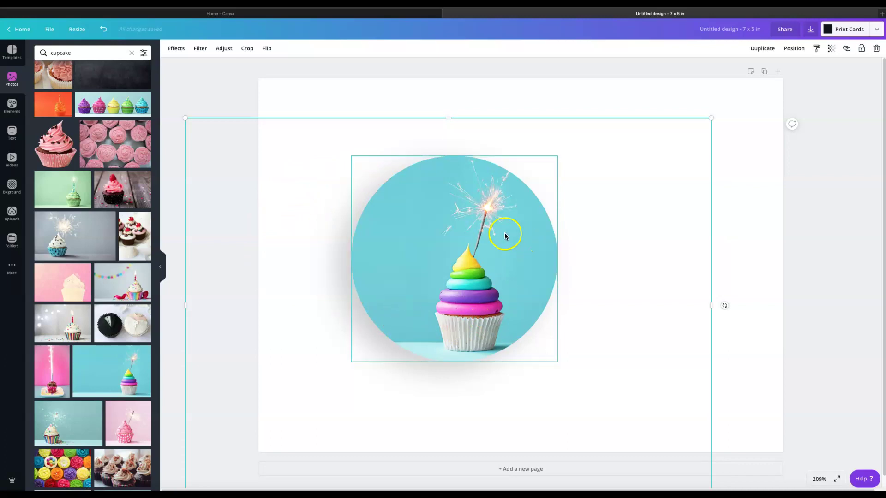
left_click(756, 167)
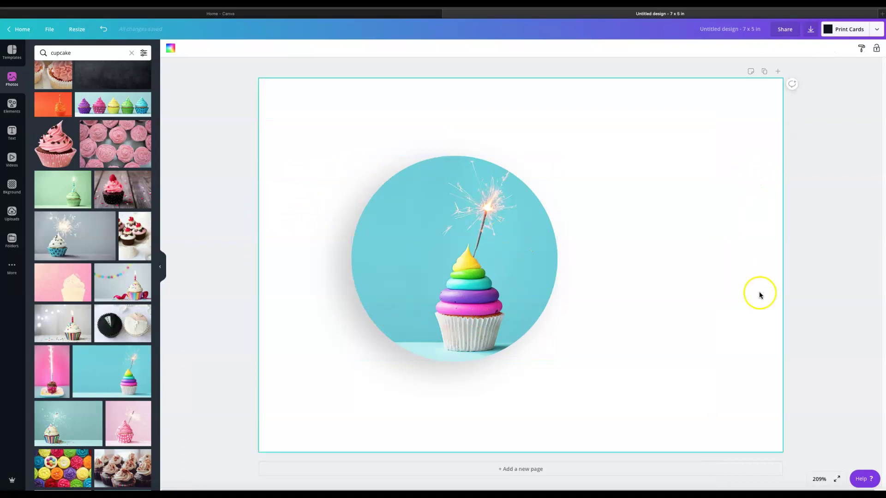